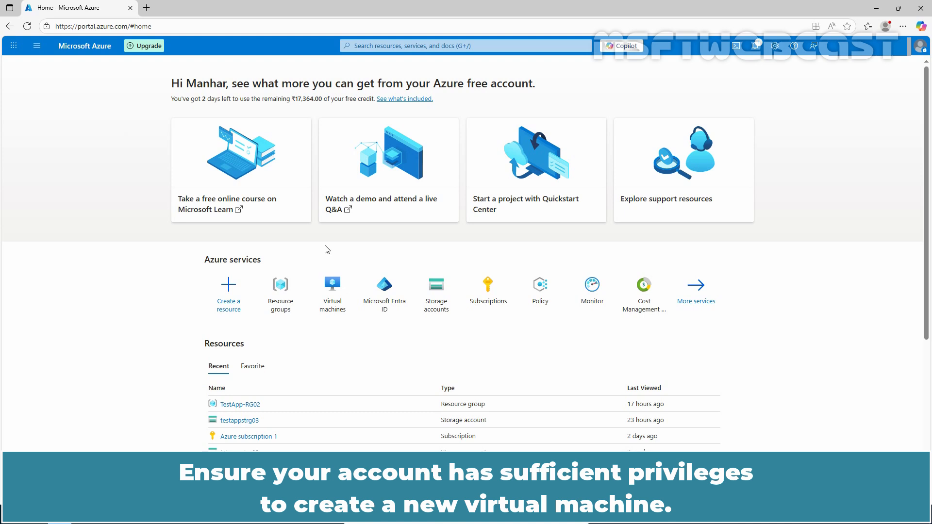
- Search the portal for "virtual machines", open the Virtual machines service, and start creating a new virtual machine
click(433, 45)
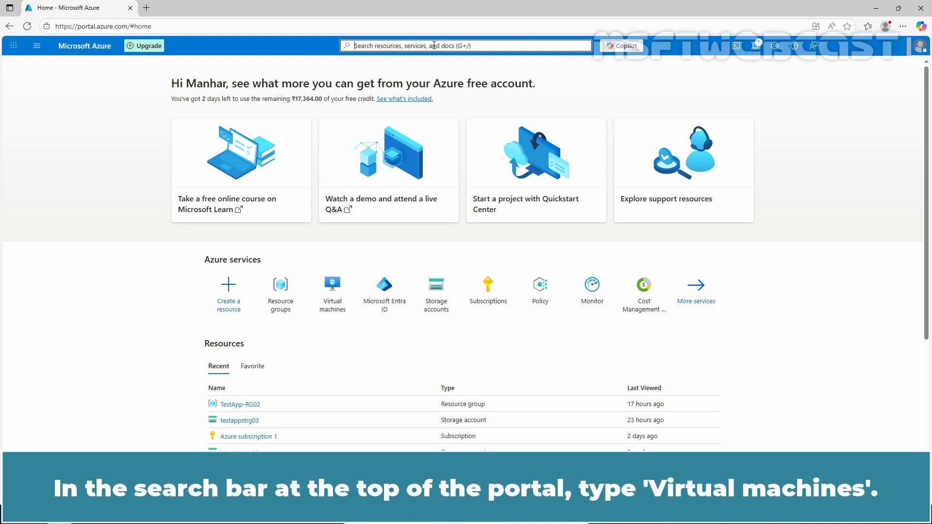
text(virtual machi)
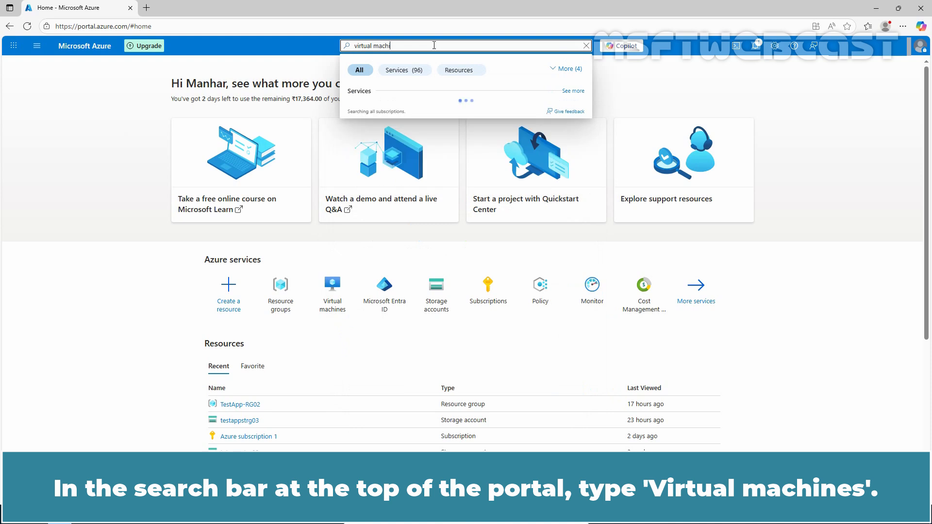
text(nes)
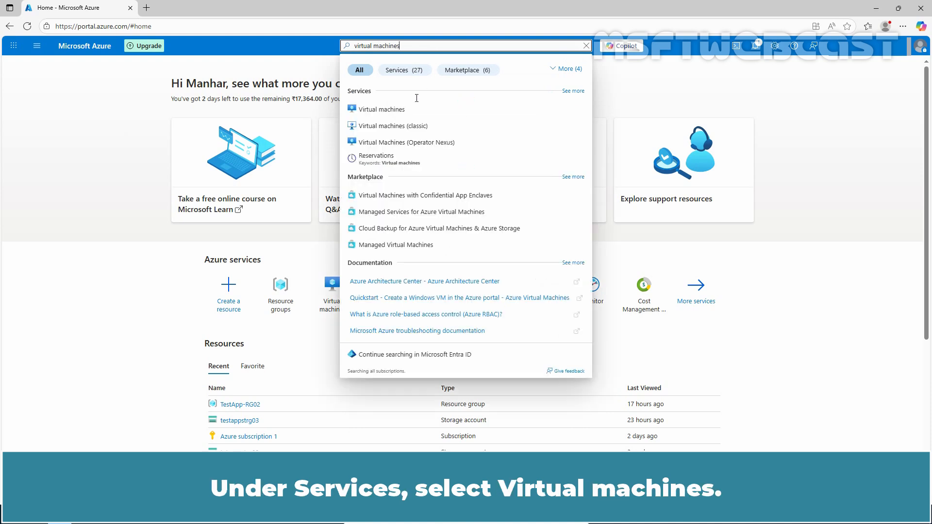
click(382, 110)
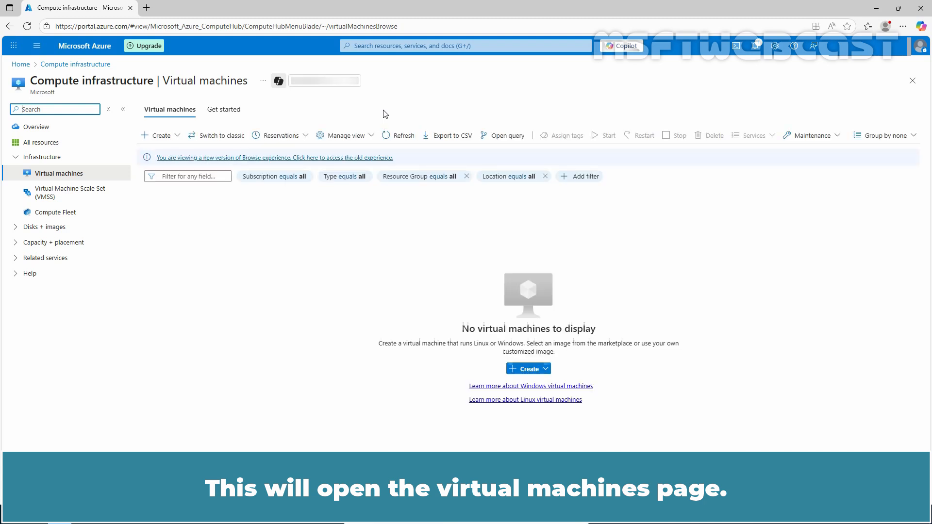
click(170, 138)
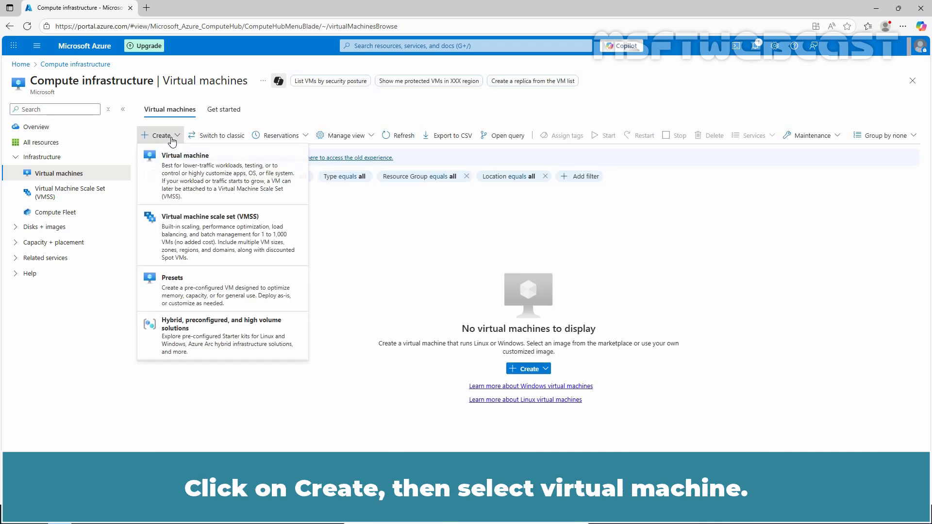
click(196, 173)
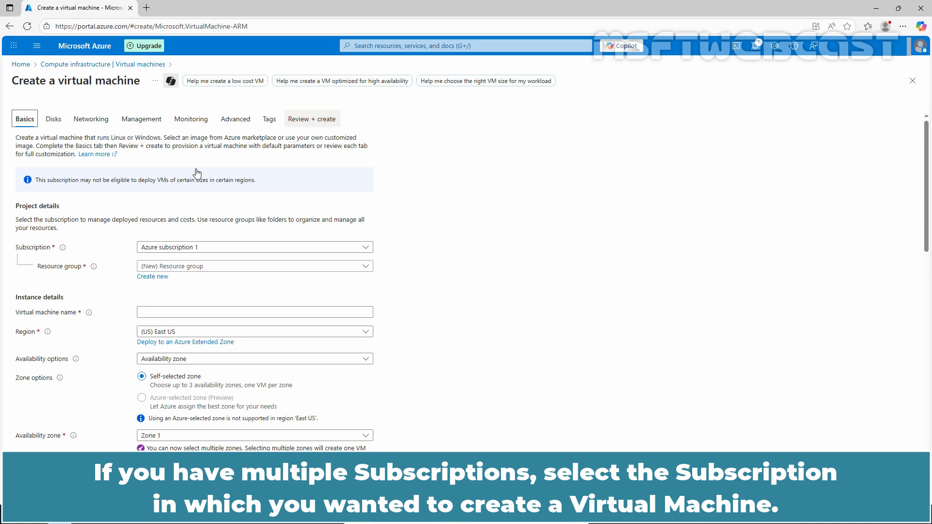
- Keep Azure subscription 1 as the subscription and create a new resource group named TestVM-RG01
click(319, 247)
click(207, 278)
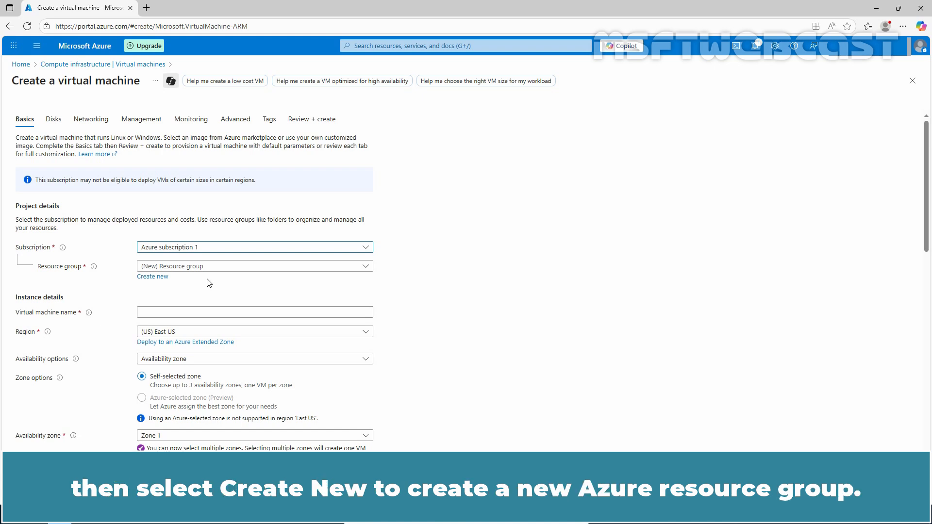
click(157, 277)
text(Tes)
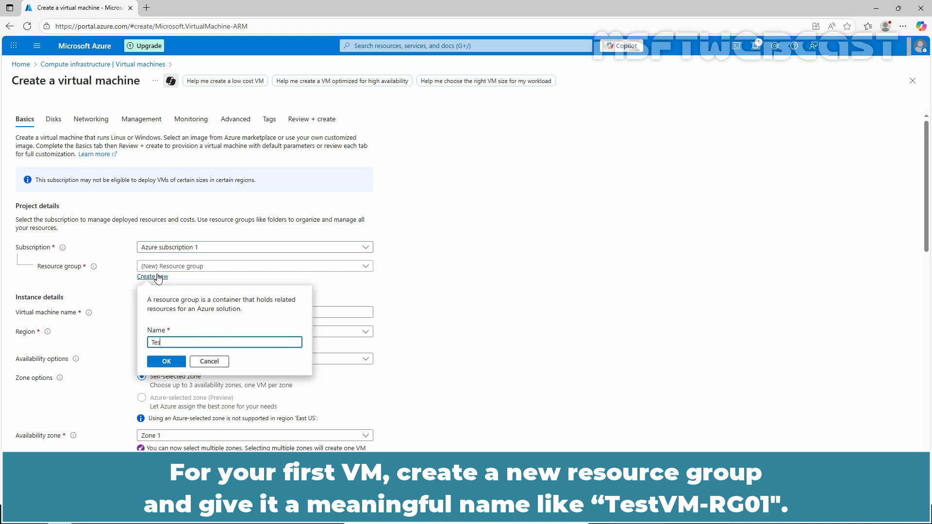
text(tVM-RG01)
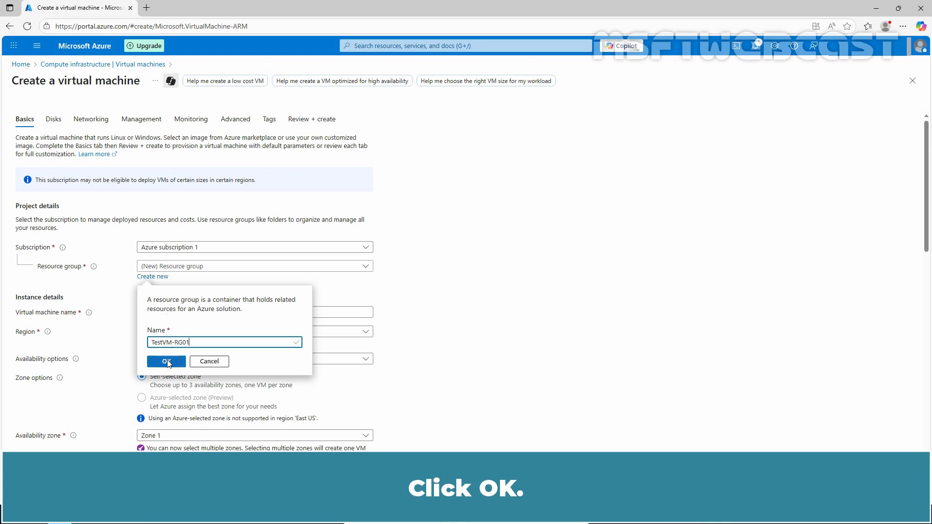
click(166, 362)
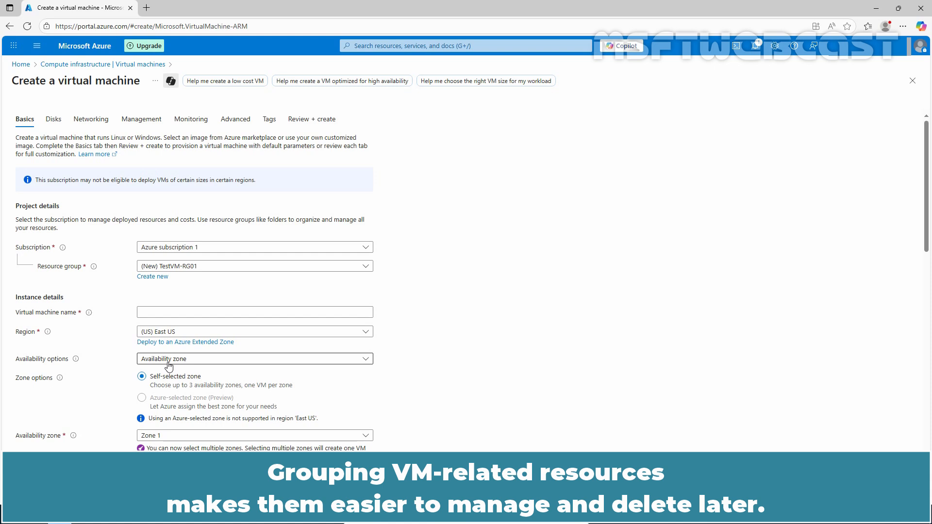
- Name the virtual machine WS22-TestVM01 and keep (US) East US as its region
click(161, 312)
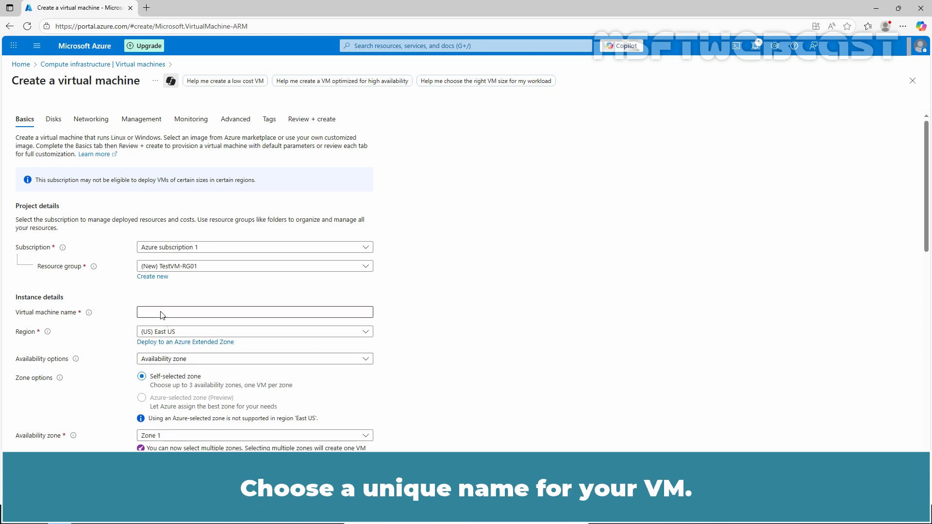
text(WS22-)
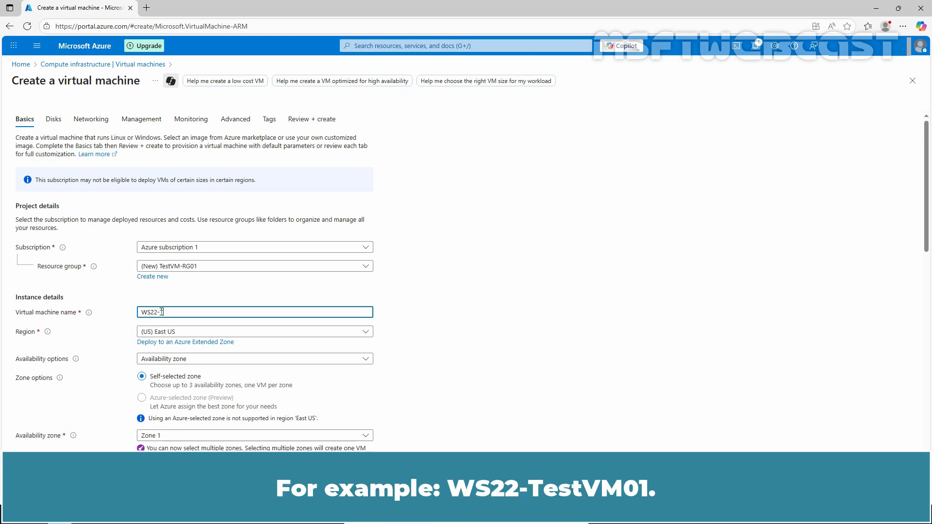
text(TestVM01)
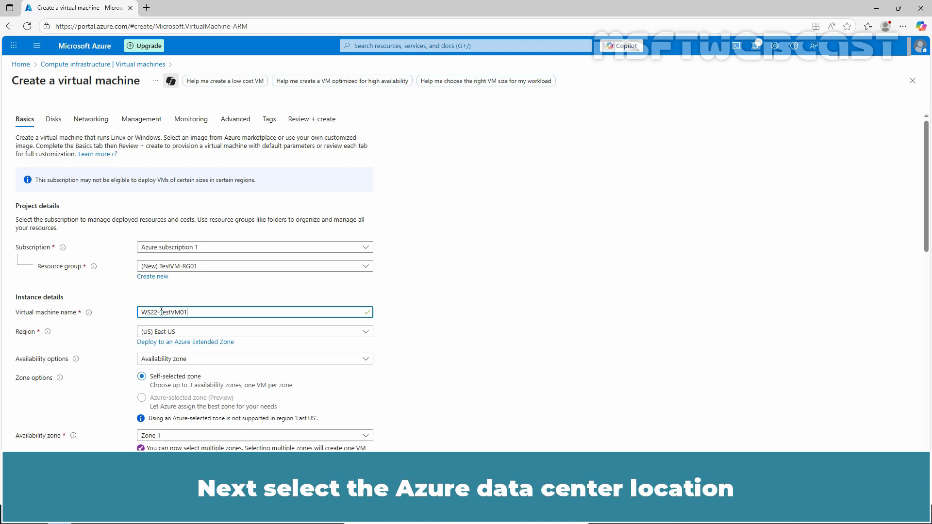
click(365, 333)
click(366, 334)
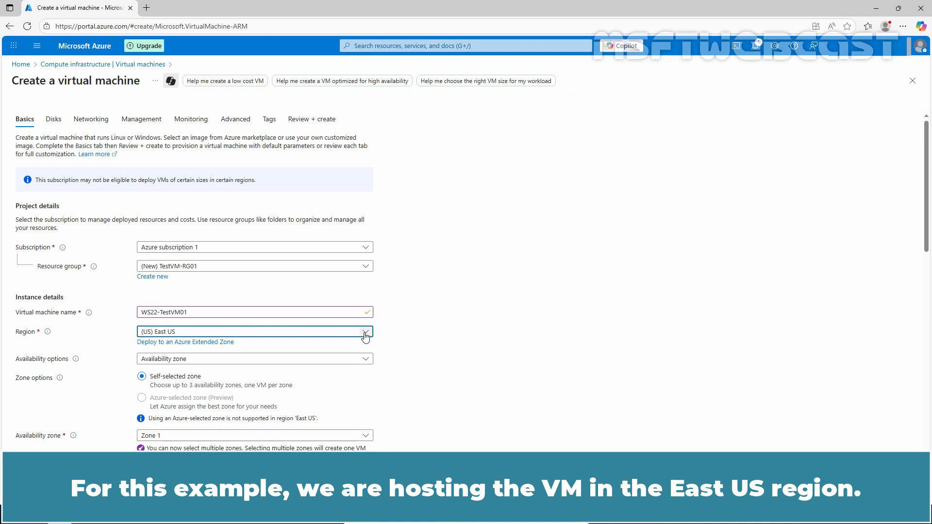
- Set the availability options to No infrastructure redundancy required and the security type to Trusted launch virtual machines
click(333, 362)
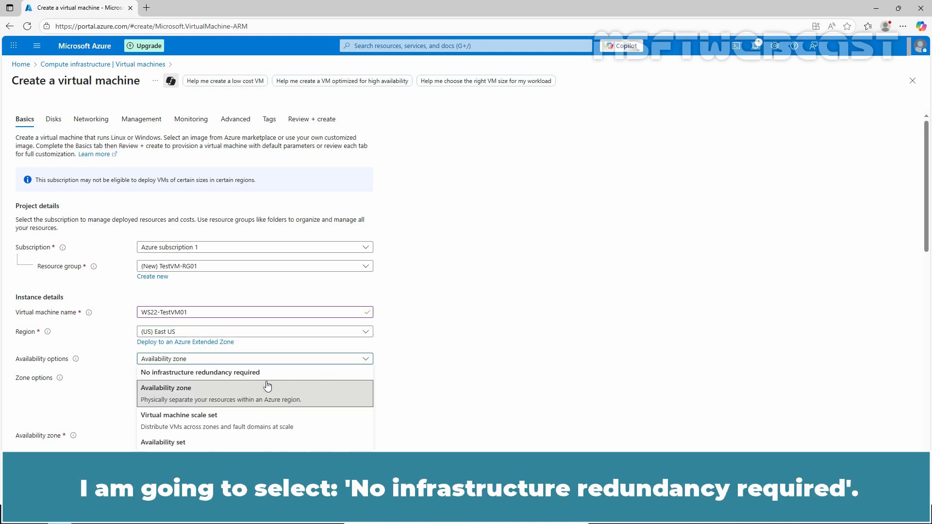
click(253, 374)
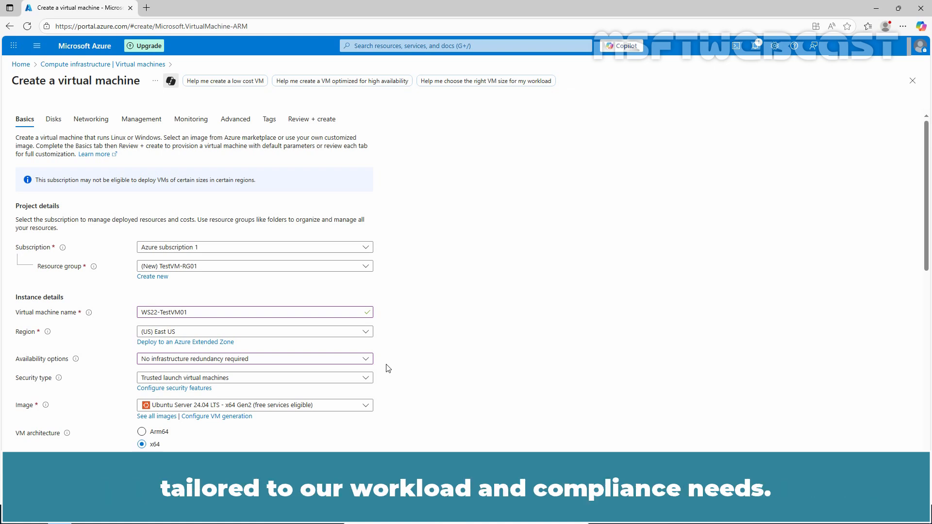
click(366, 378)
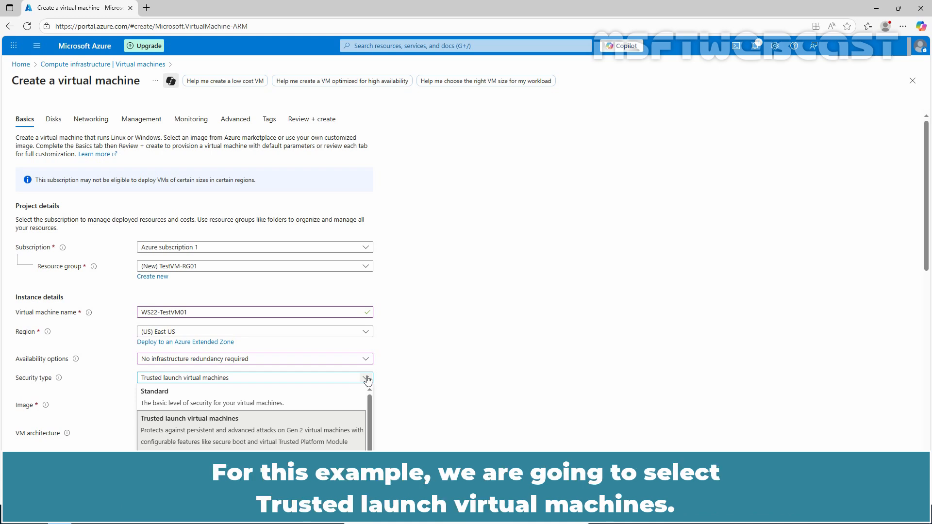
click(203, 432)
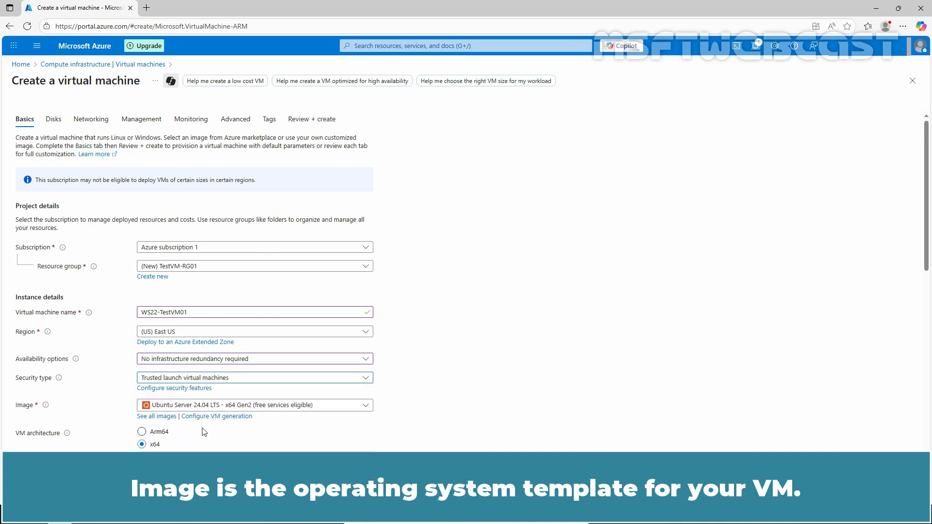
- Browse all Marketplace images and set the VM image to Windows Server 2022 Datacenter: Azure Edition - x64 Gen2
click(247, 407)
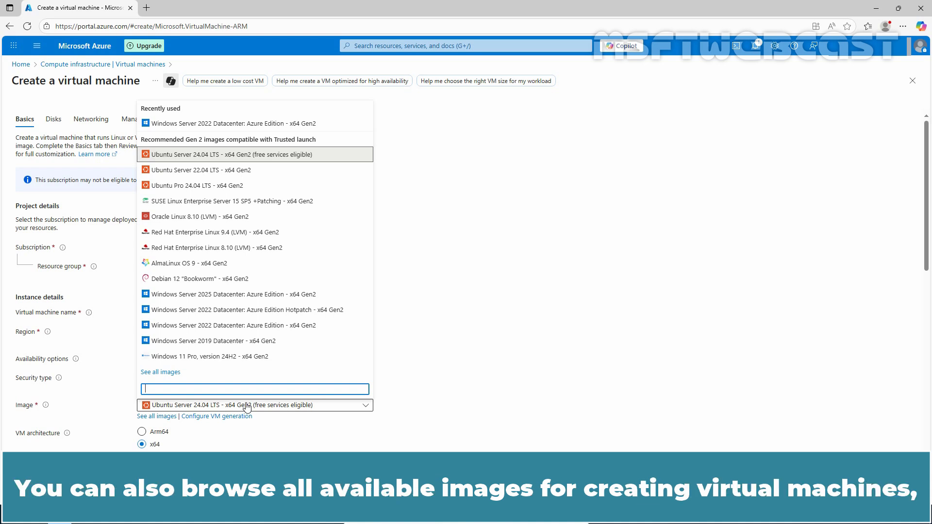
click(157, 418)
click(156, 417)
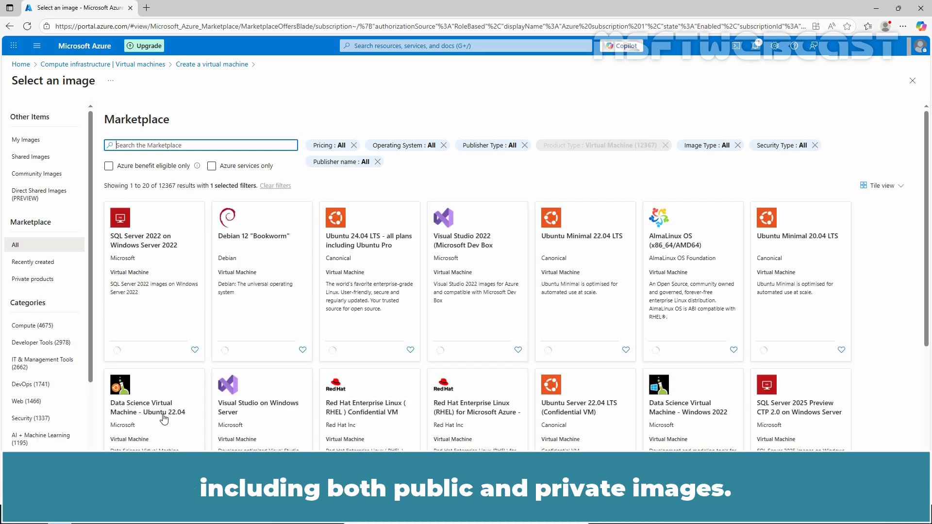
scroll(272, 374, down, 5)
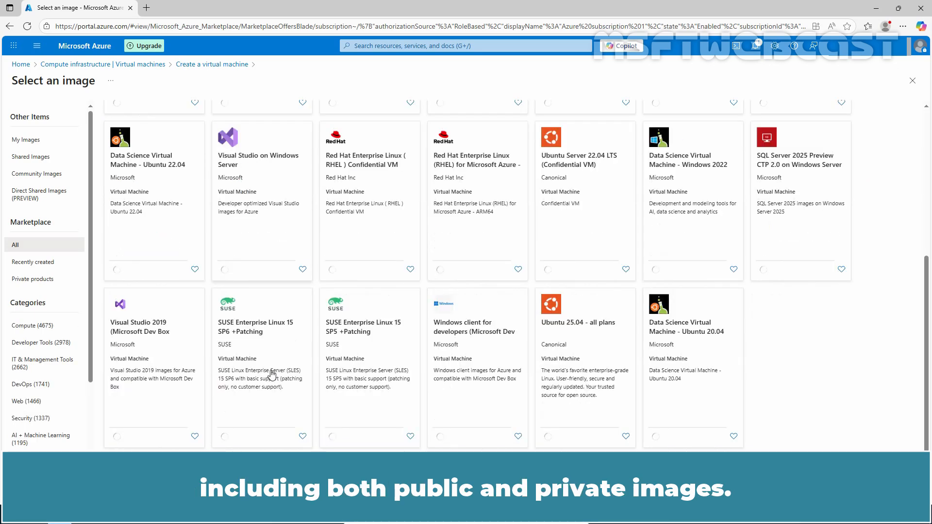
scroll(272, 376, up, 5)
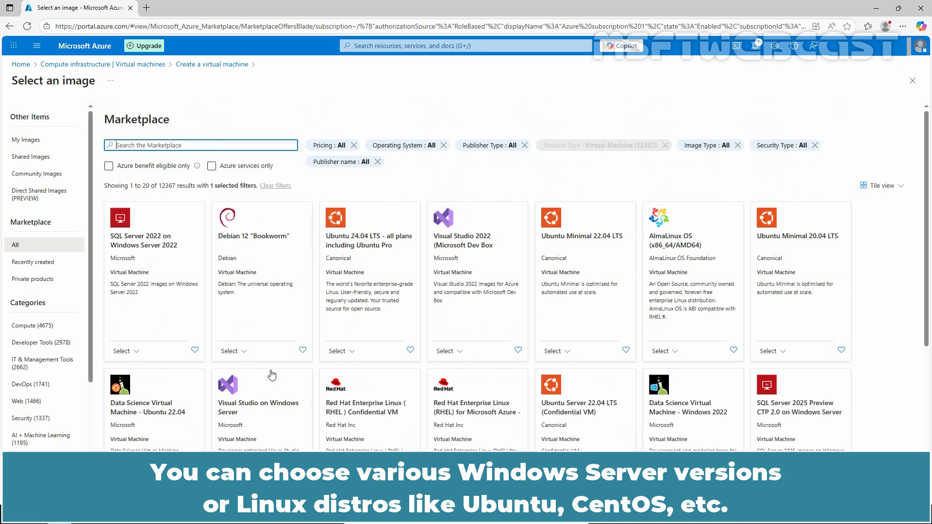
click(913, 80)
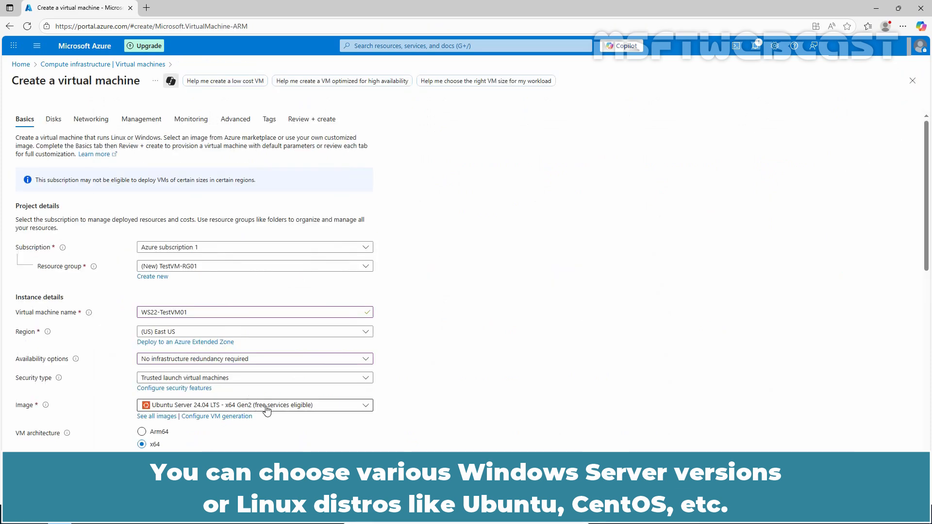
click(275, 406)
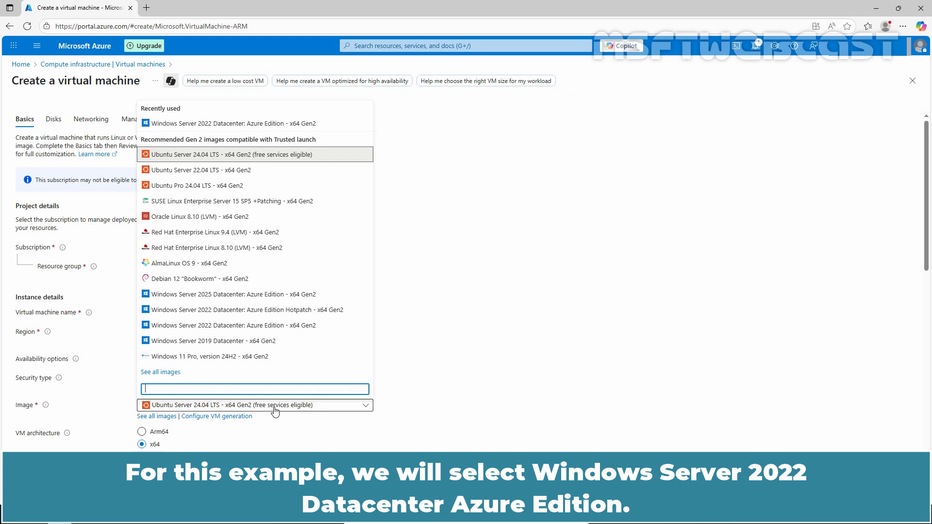
click(237, 326)
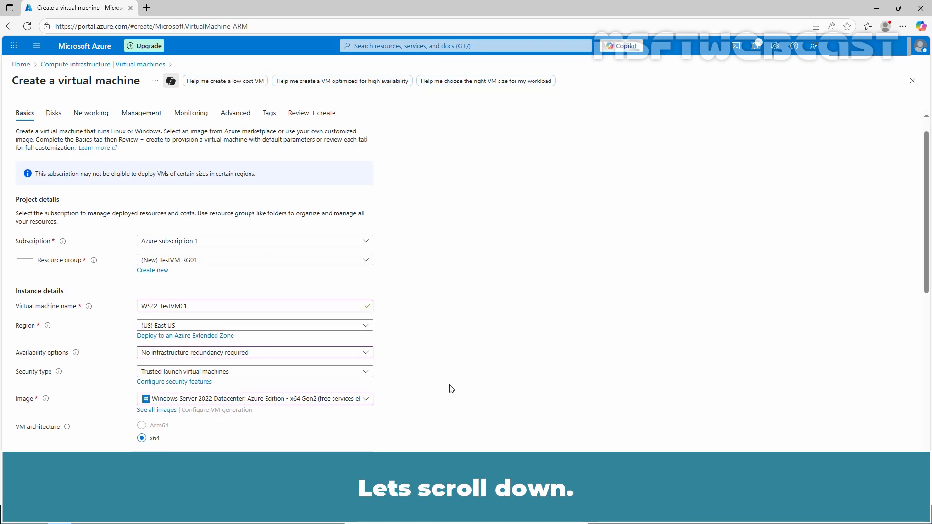
- Review all available VM sizes and set the size to Standard_D2s_v3 with 2 vcpus and 8 GiB memory
scroll(452, 388, down, 5)
scroll(451, 388, down, 2)
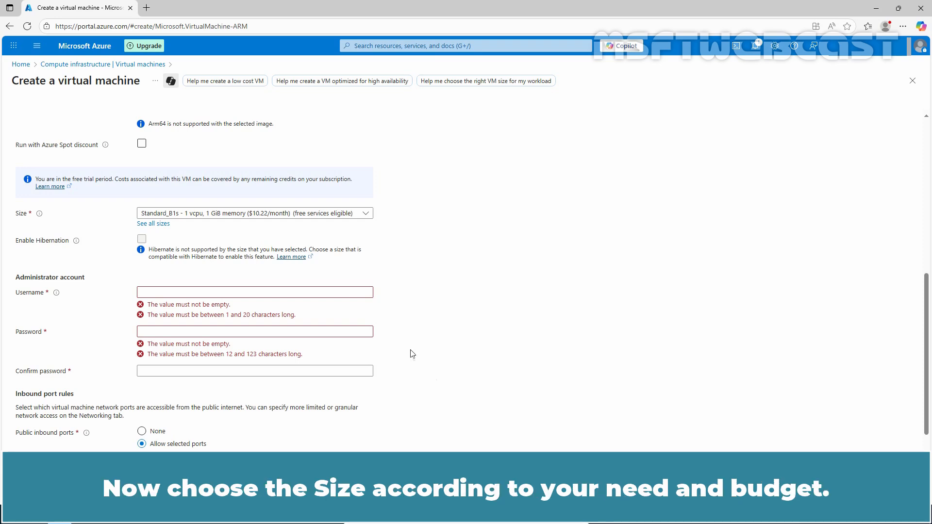
click(152, 224)
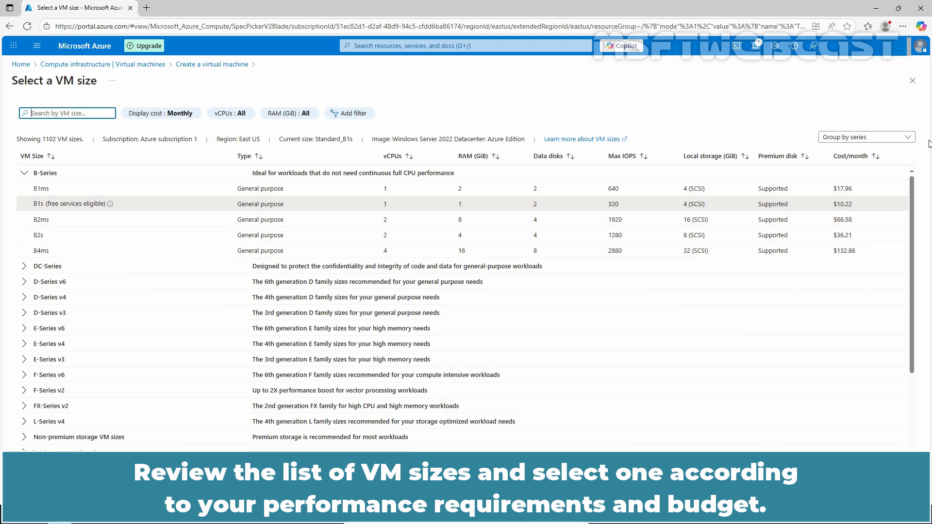
click(912, 82)
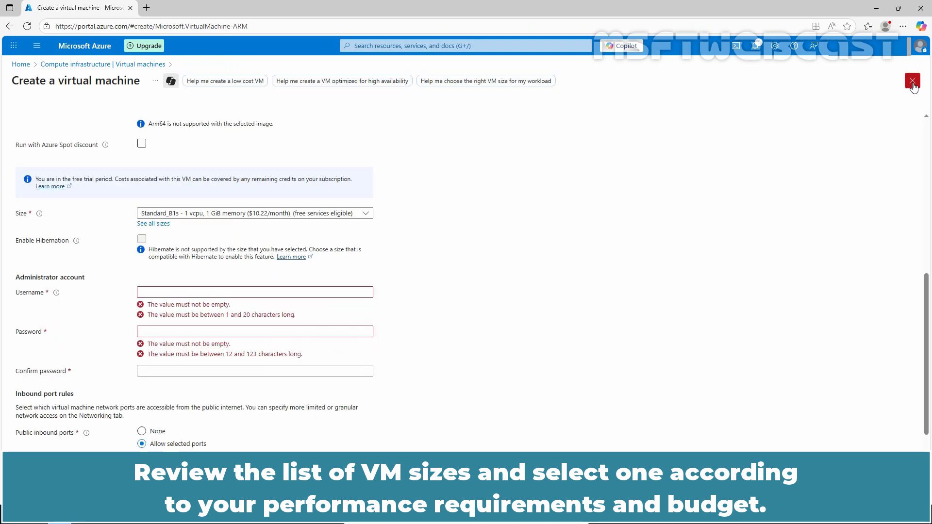
click(366, 215)
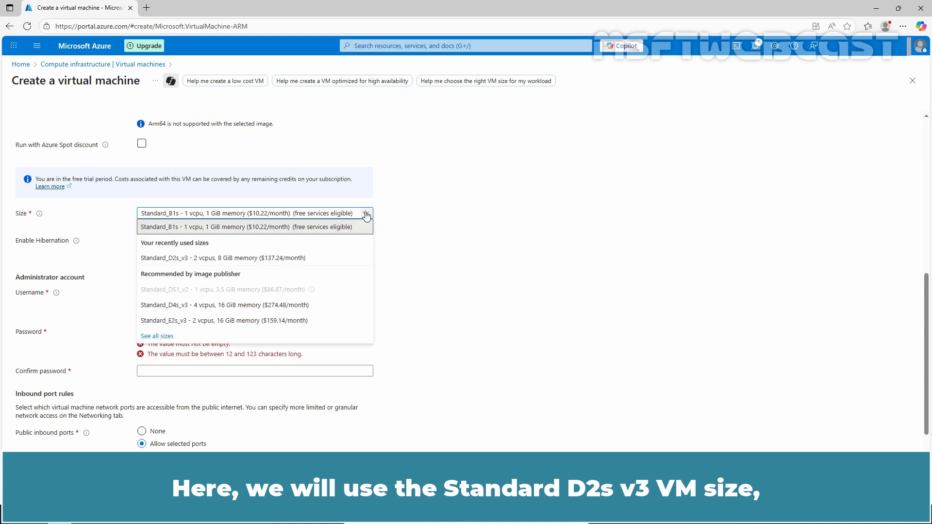
click(315, 259)
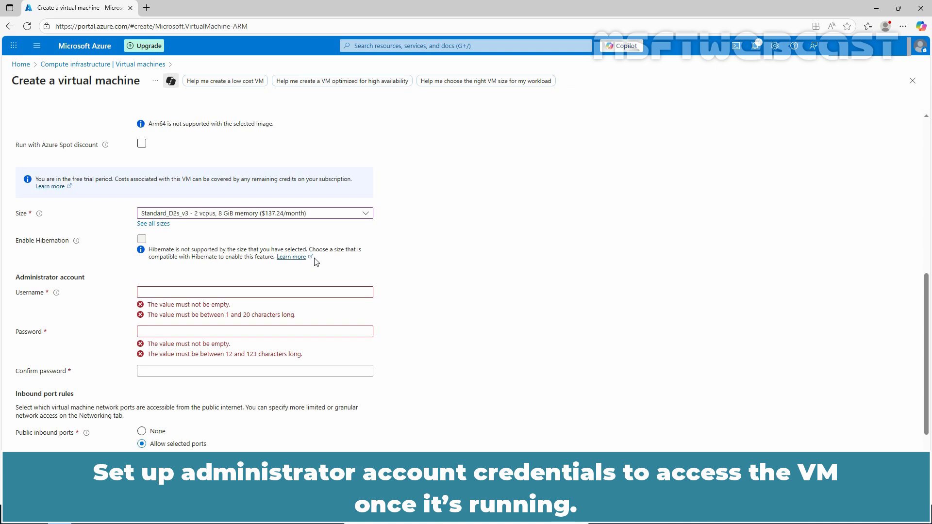
- Set the administrator username to msftadmin and enter the account password in both the password and confirmation fields
click(294, 290)
text(msftadmin)
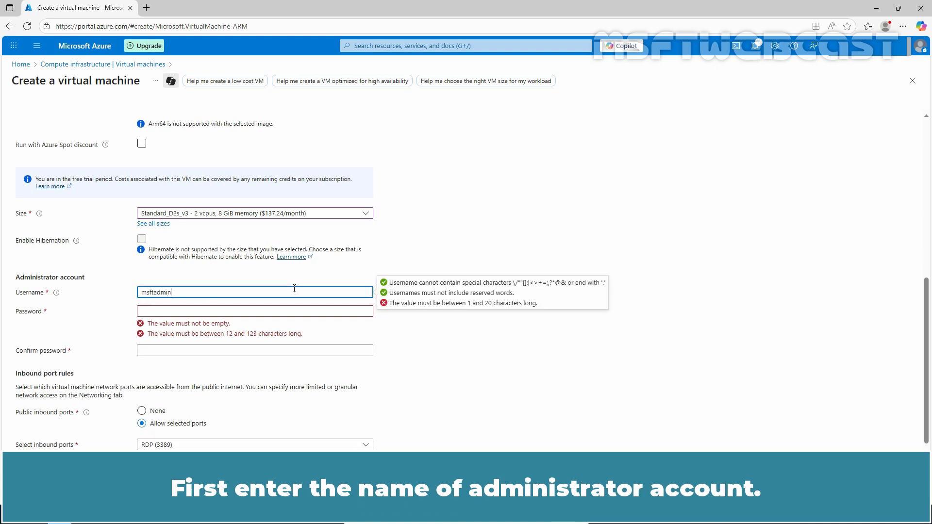
key(Tab)
text(•••••••••)
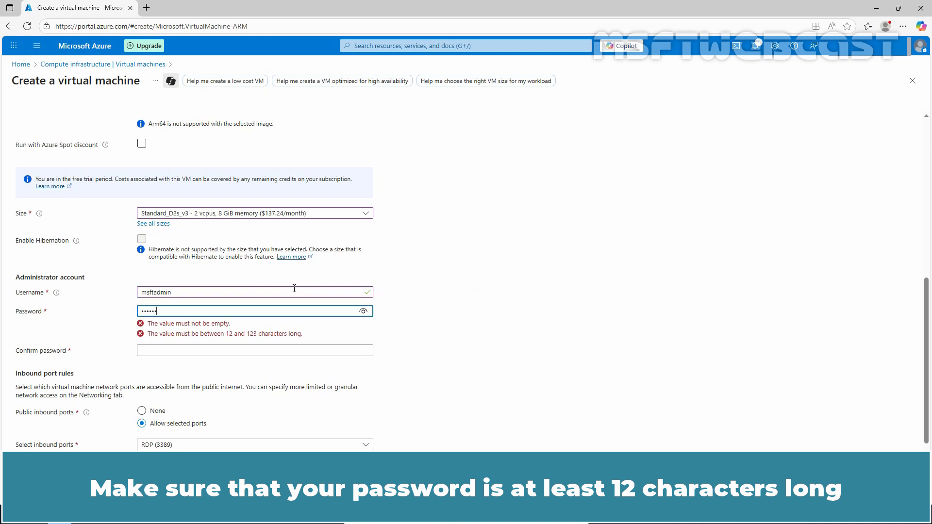
text(•••••••••)
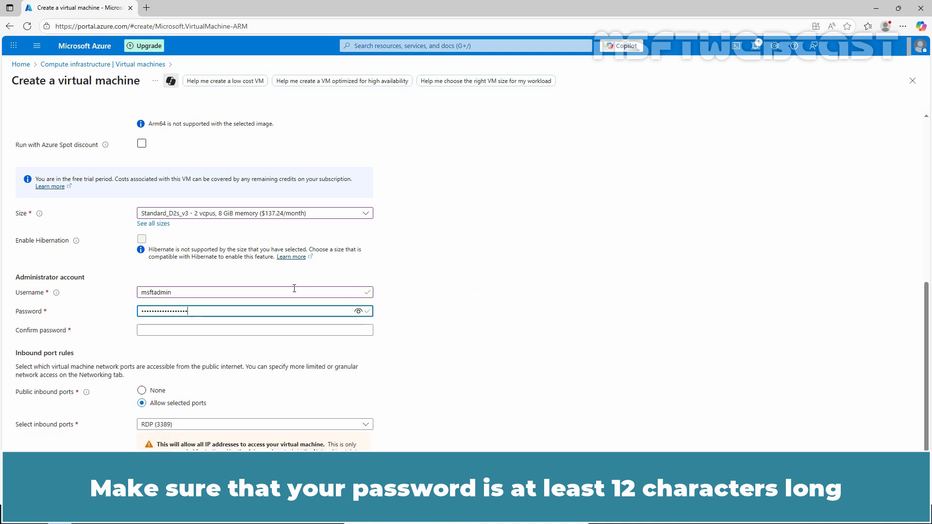
key(Tab)
text(•••••••••••••)
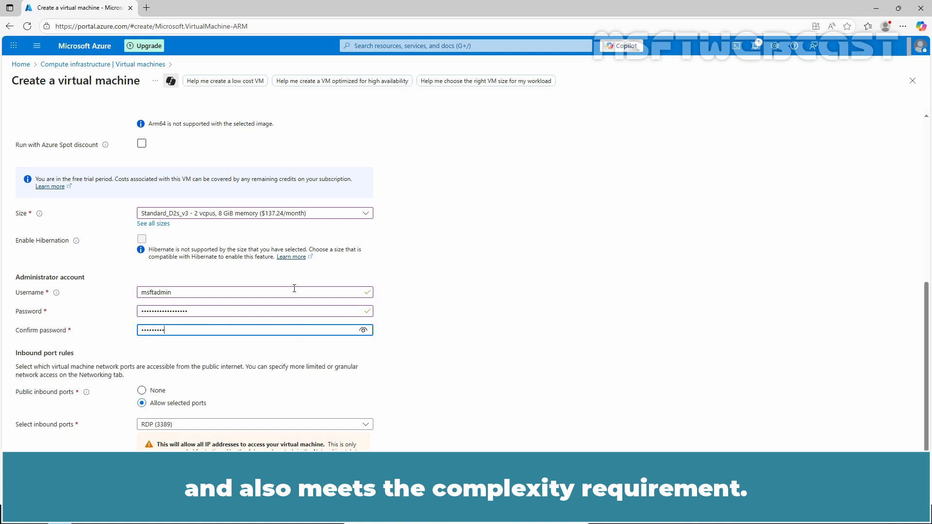
text(•••••)
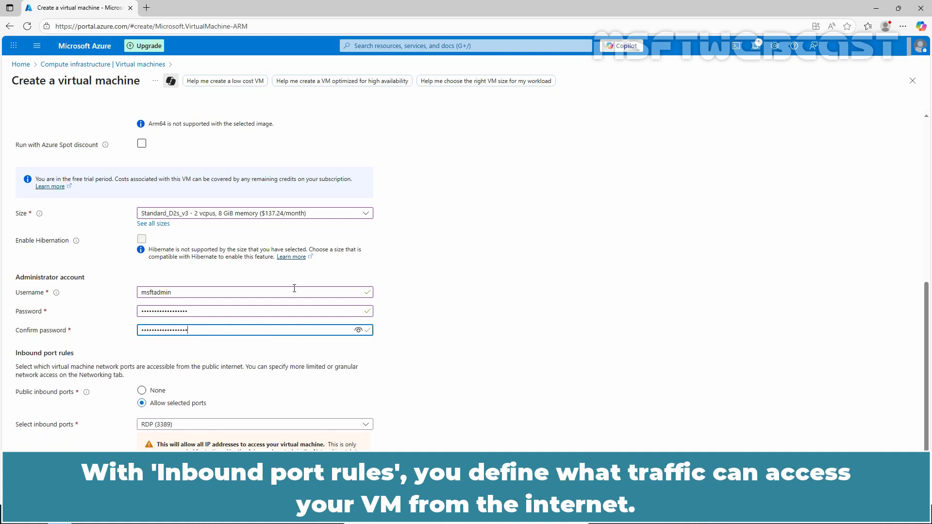
- Add the tag ENV with value Test to the VM's resources and validate the virtual machine configuration
scroll(488, 362, down, 1)
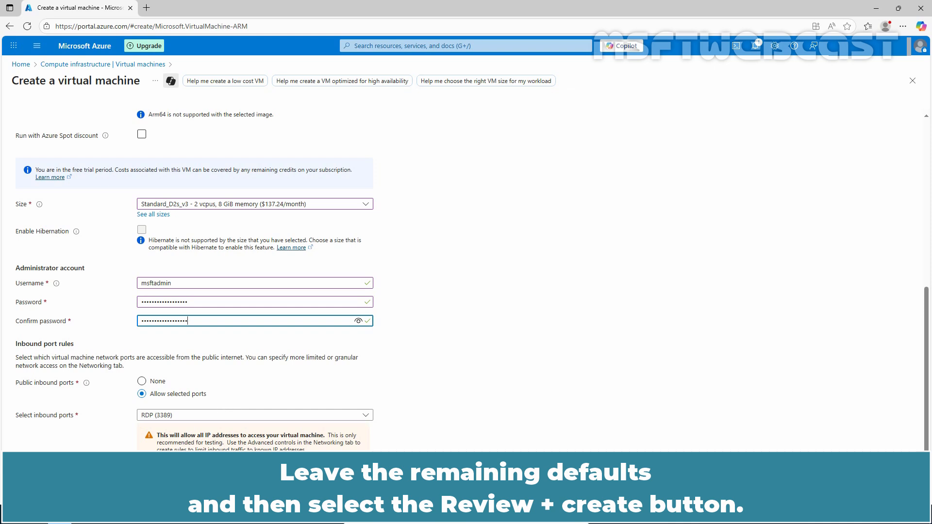
click(158, 489)
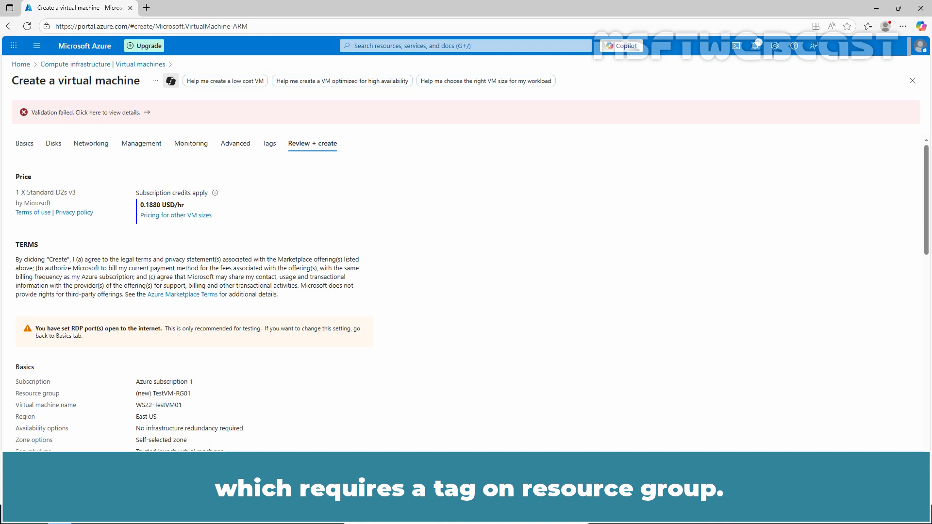
click(269, 143)
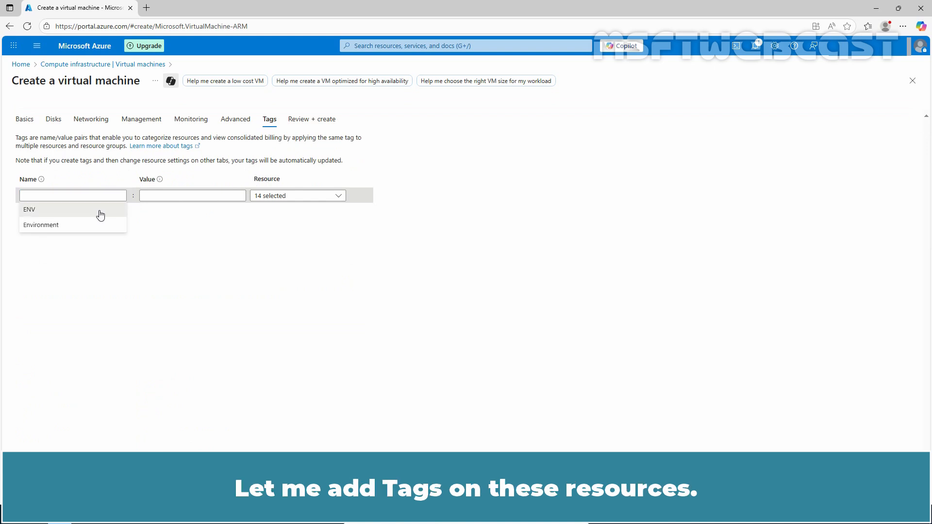
click(97, 211)
click(193, 196)
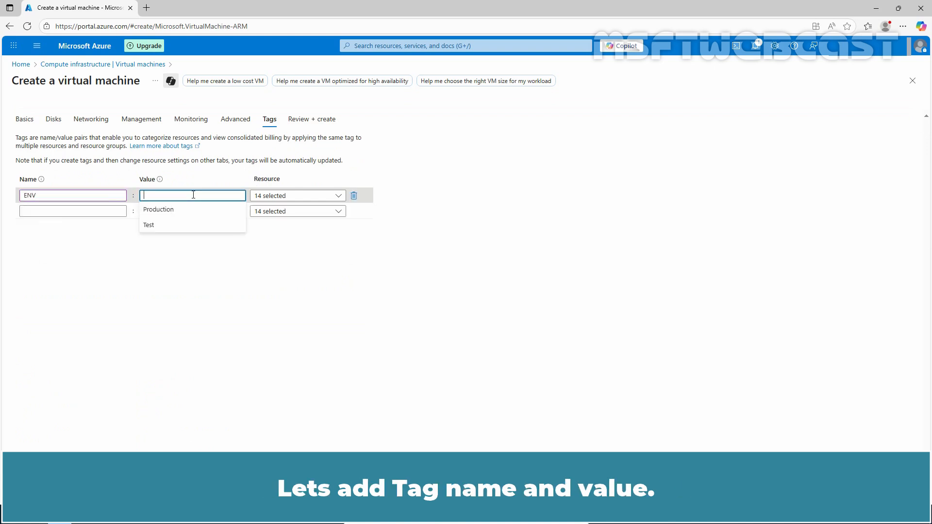
click(172, 226)
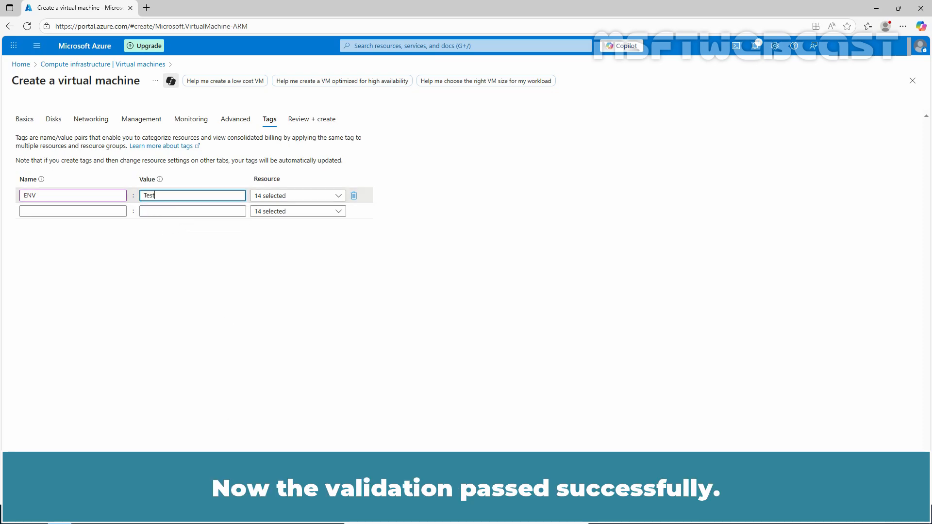
click(172, 489)
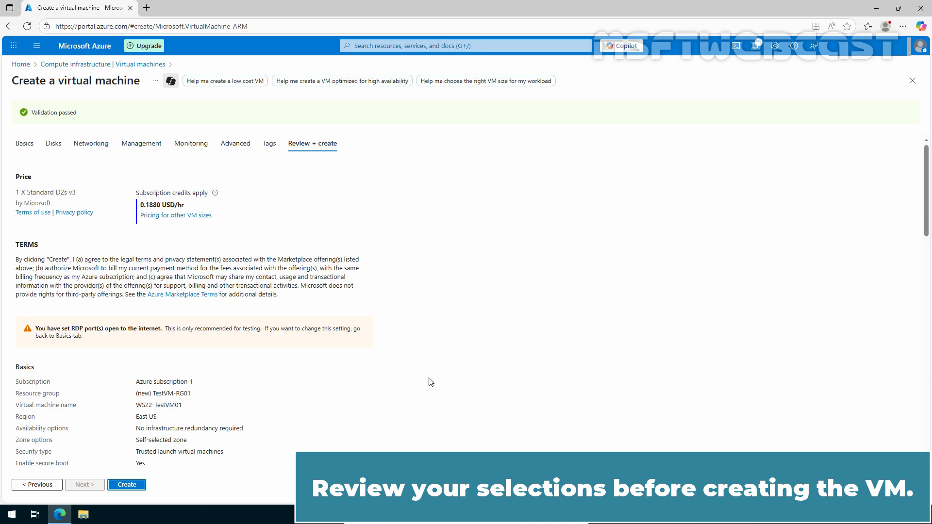
- Review the configuration summary, create the virtual machine, and open the deployed VM resource
scroll(430, 381, down, 17)
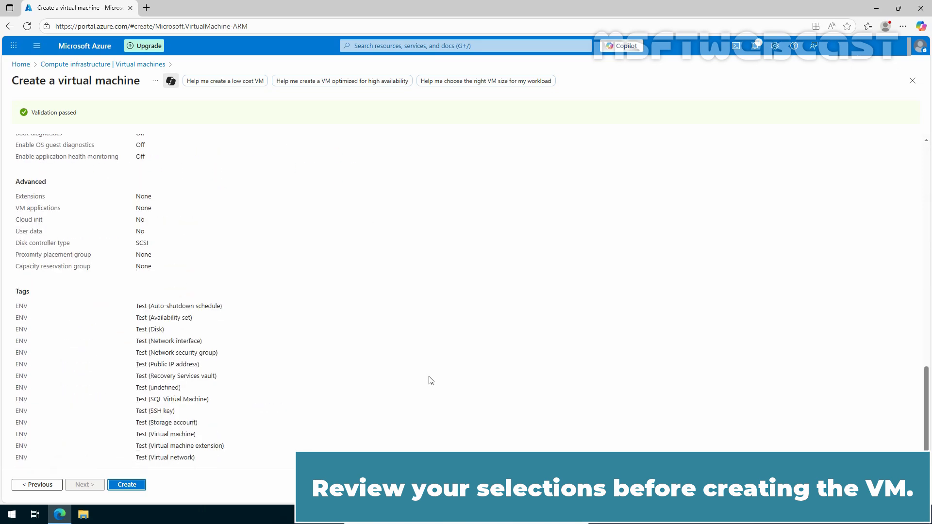
scroll(430, 382, up, 17)
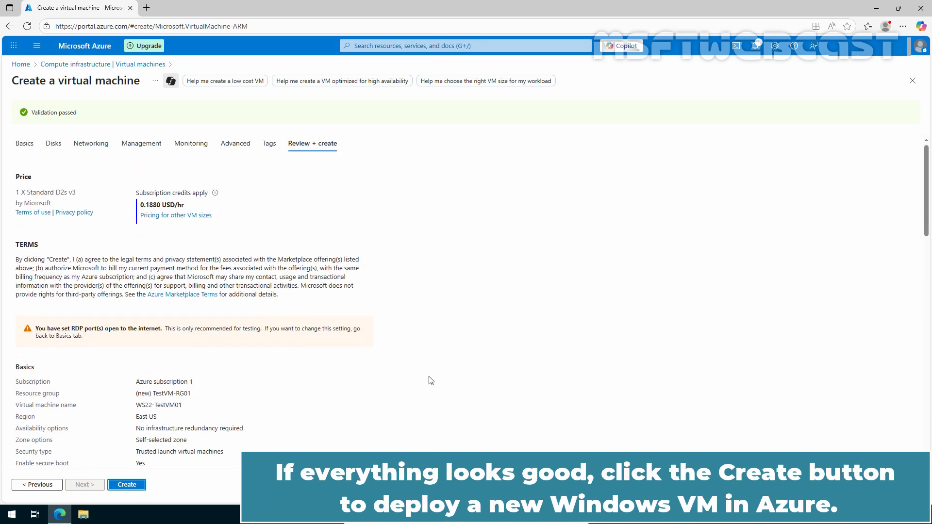
click(127, 484)
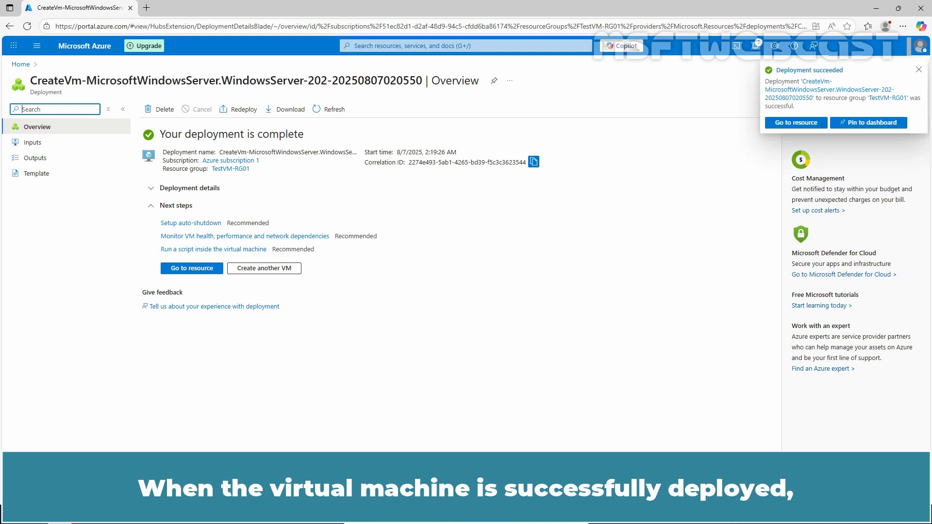
click(194, 269)
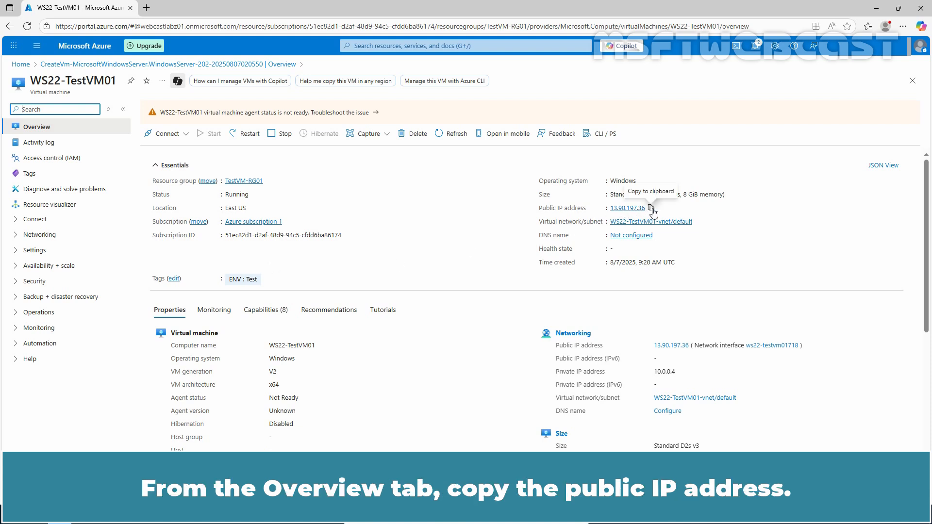
- Copy the VM's public IP address, launch Remote Desktop Connection with mstsc, and connect to that address
click(650, 208)
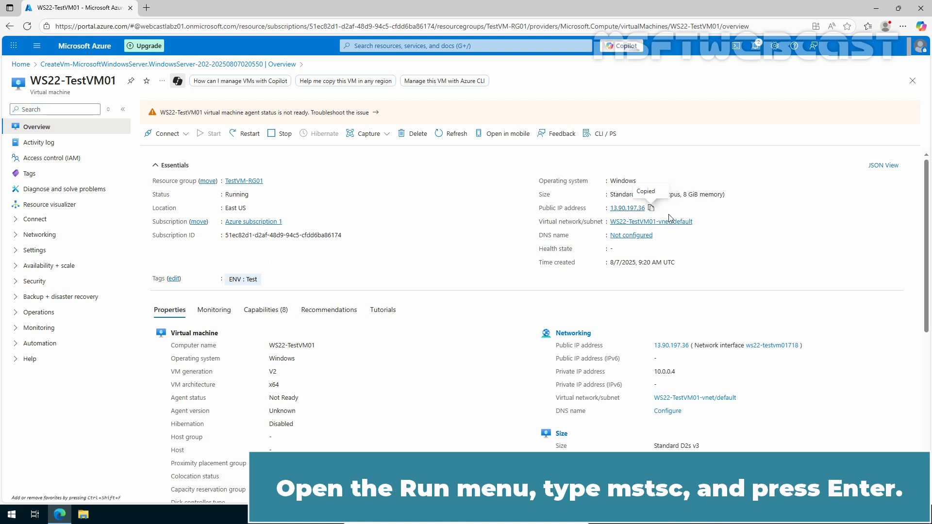
key(super+r)
text(mstsc)
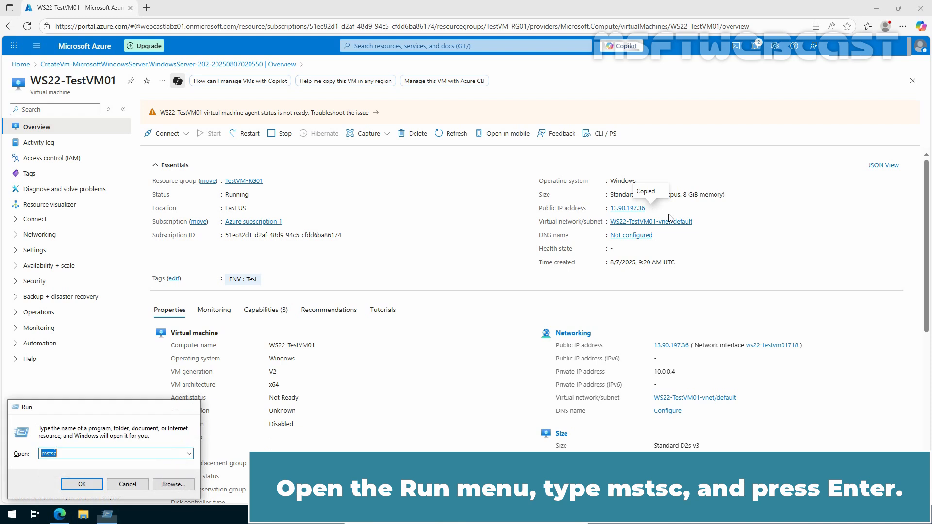
key(Return)
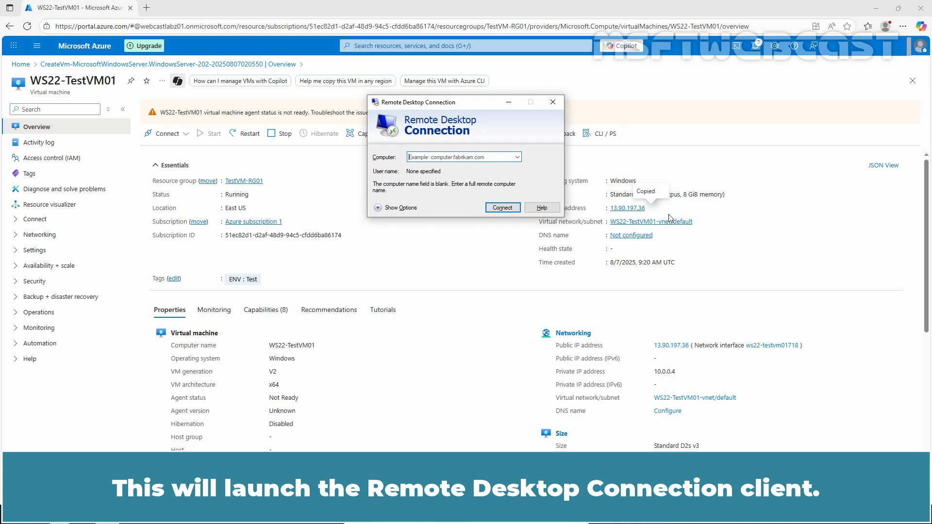
key(ctrl+v)
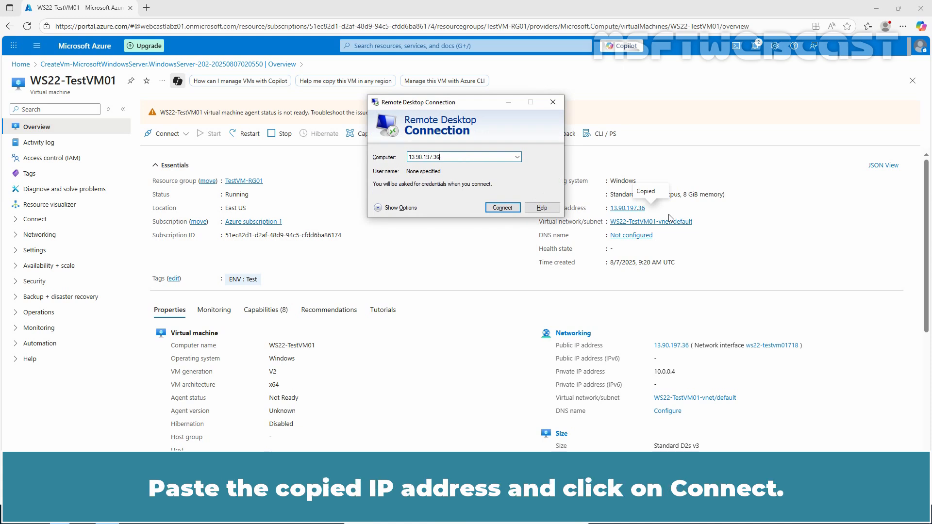
click(502, 208)
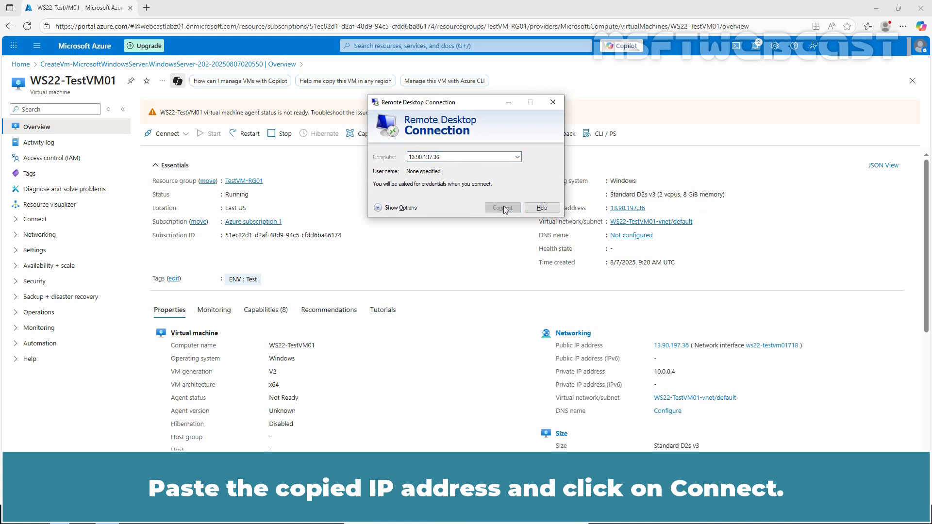
- Sign in to the remote session as msftadmin with the account password and accept the untrusted certificate
text(msftadmin)
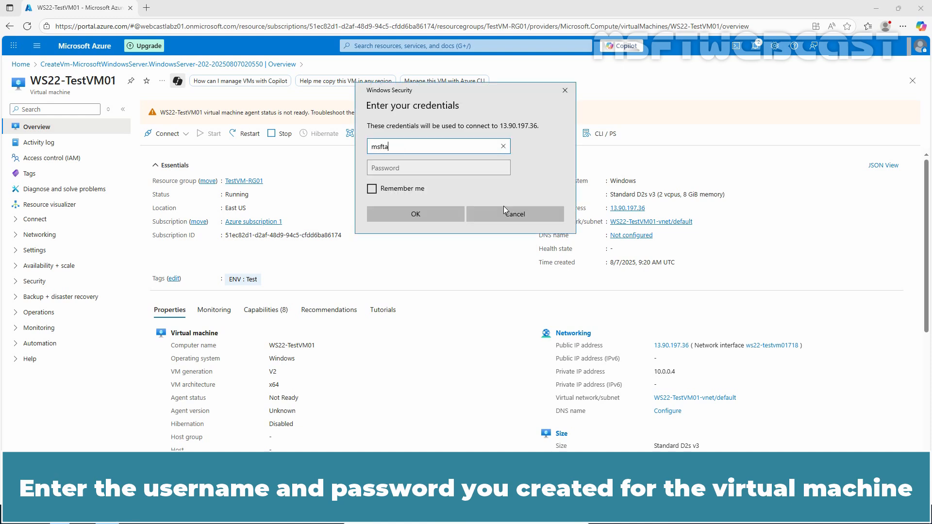
key(Tab)
text(••••••••••••••••••)
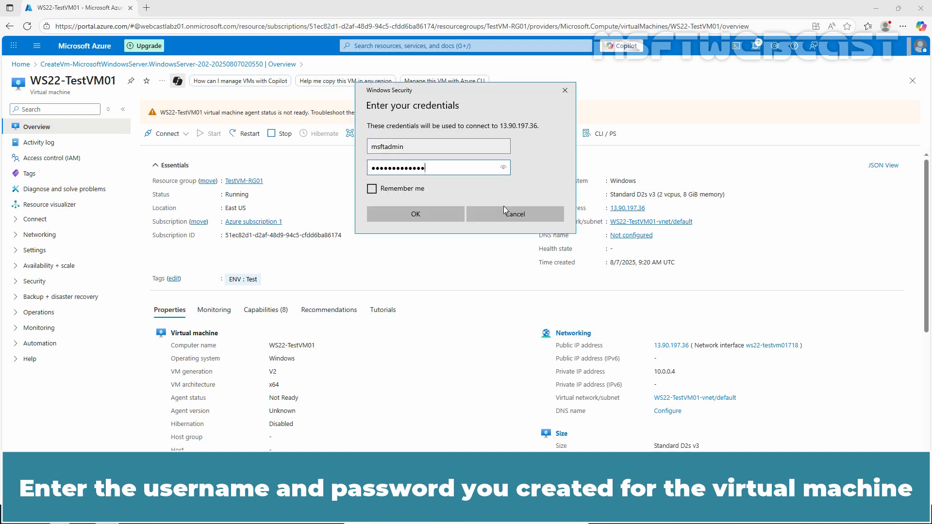
click(403, 215)
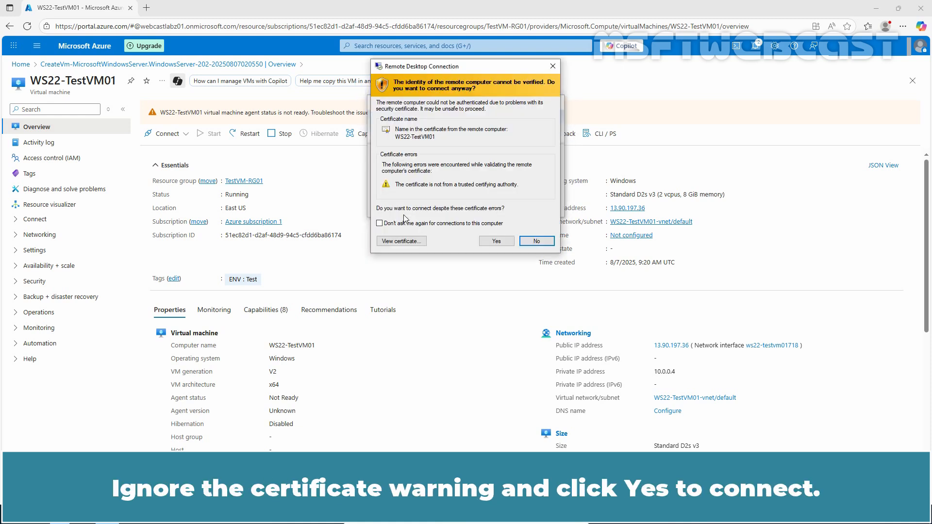
click(491, 242)
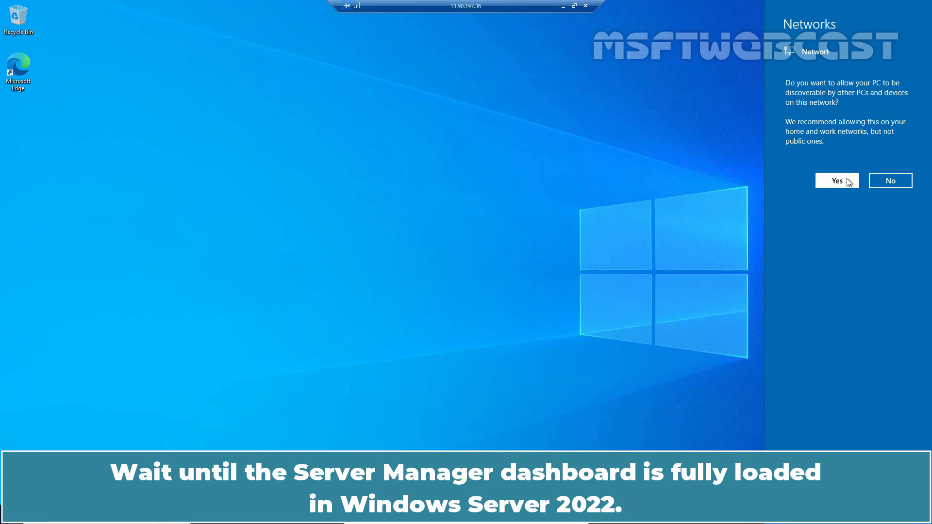
- Allow the server to be discoverable on the network and permanently dismiss Server Manager's Windows Admin Center message
click(836, 181)
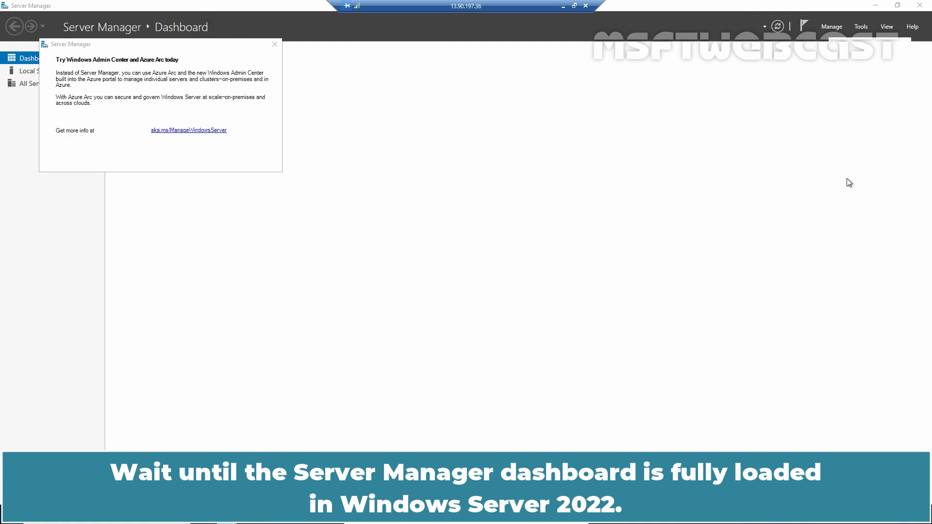
click(120, 153)
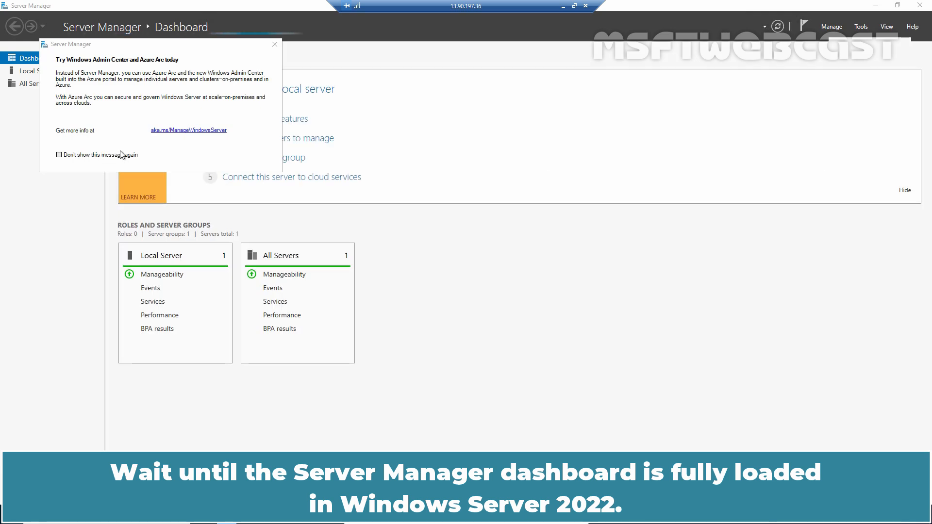
click(441, 43)
click(59, 73)
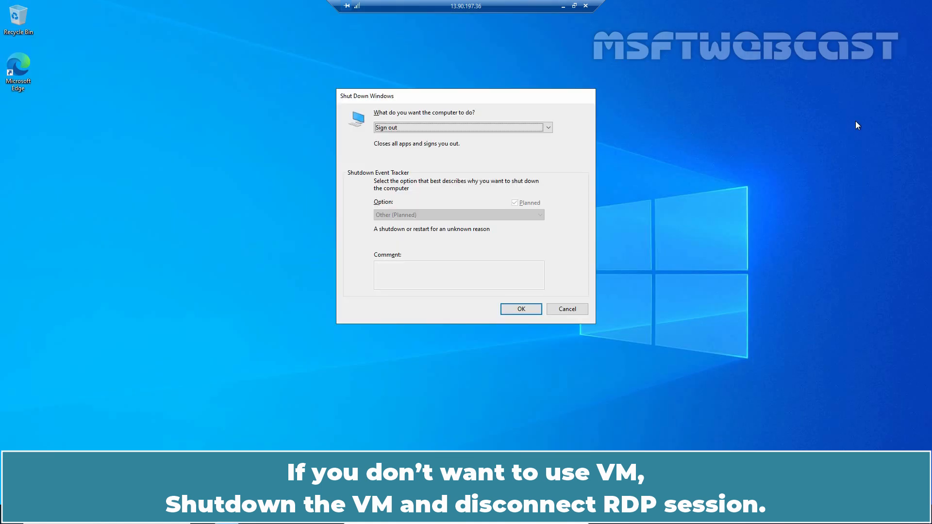
- Shut down the VM from its Windows session and close Remote Desktop Connection
key(Return)
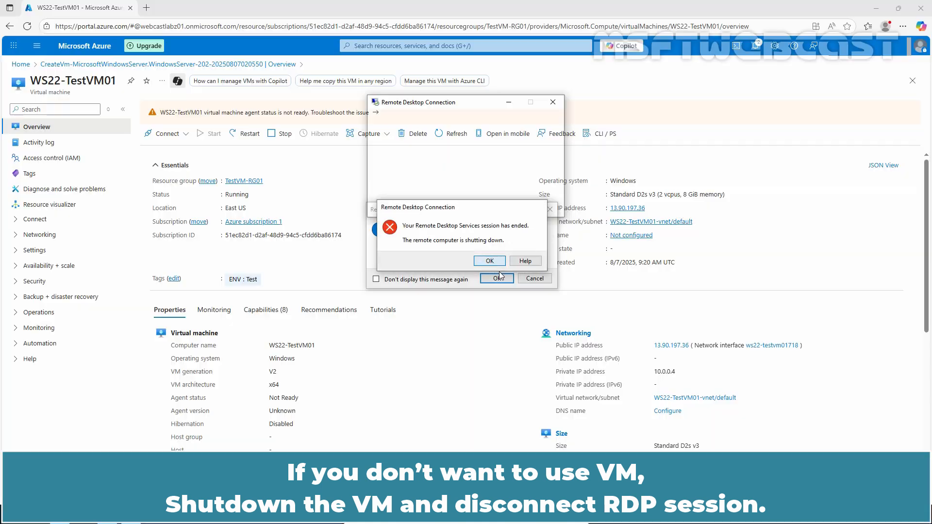
click(528, 264)
click(553, 103)
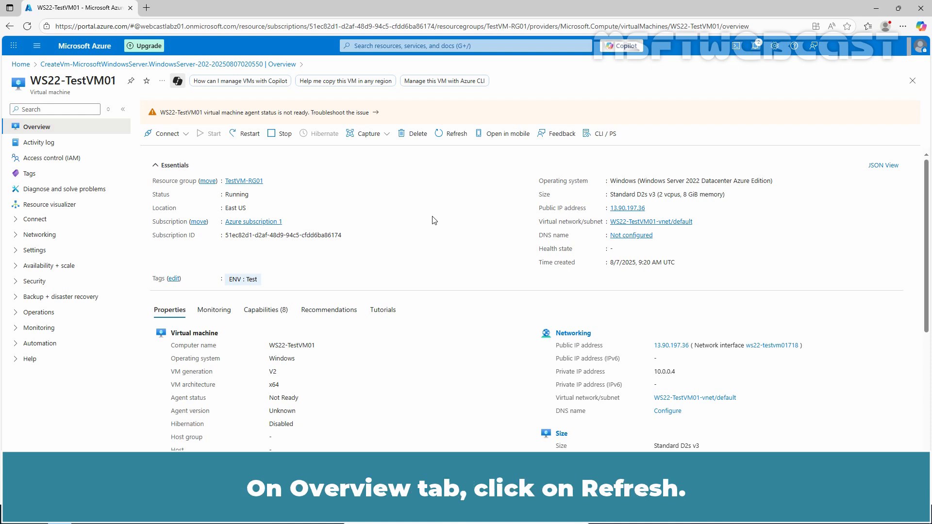
- Refresh the WS22-TestVM01 overview in the Azure portal and stop the VM to deallocate it
click(452, 136)
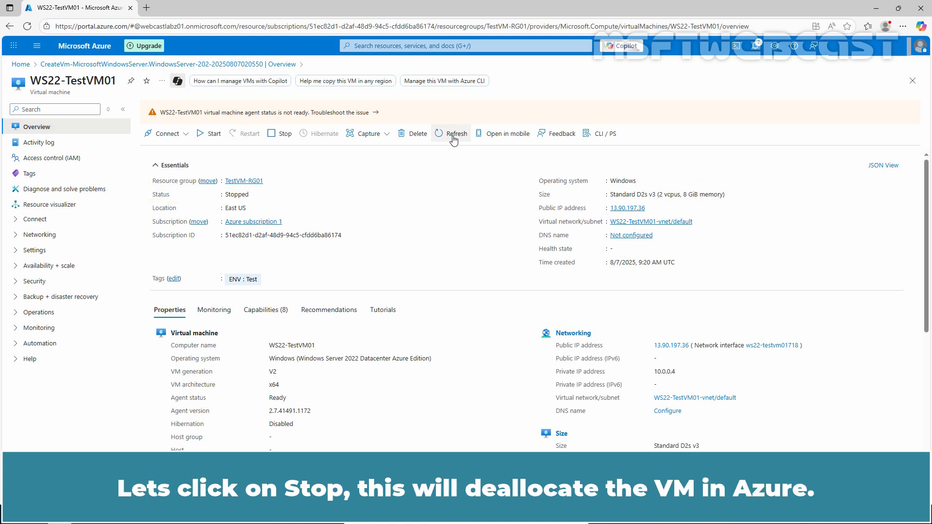
click(281, 136)
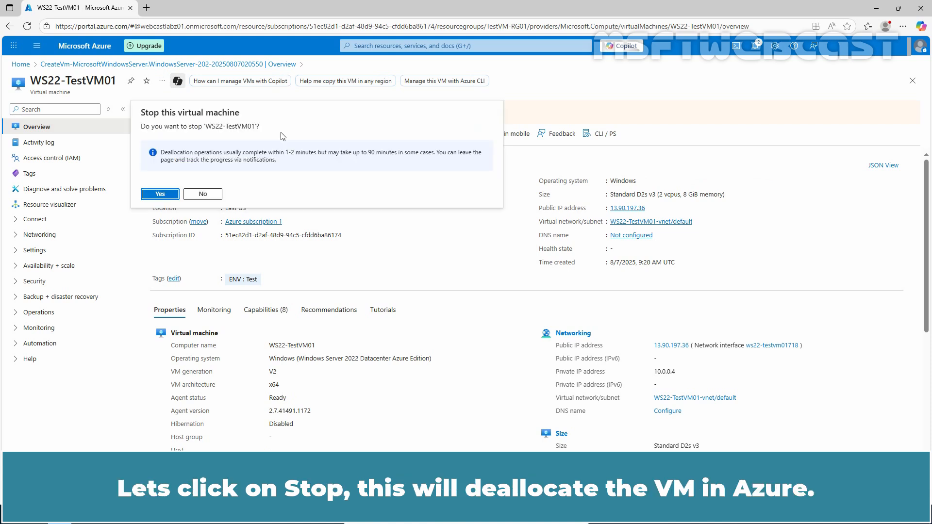
click(161, 194)
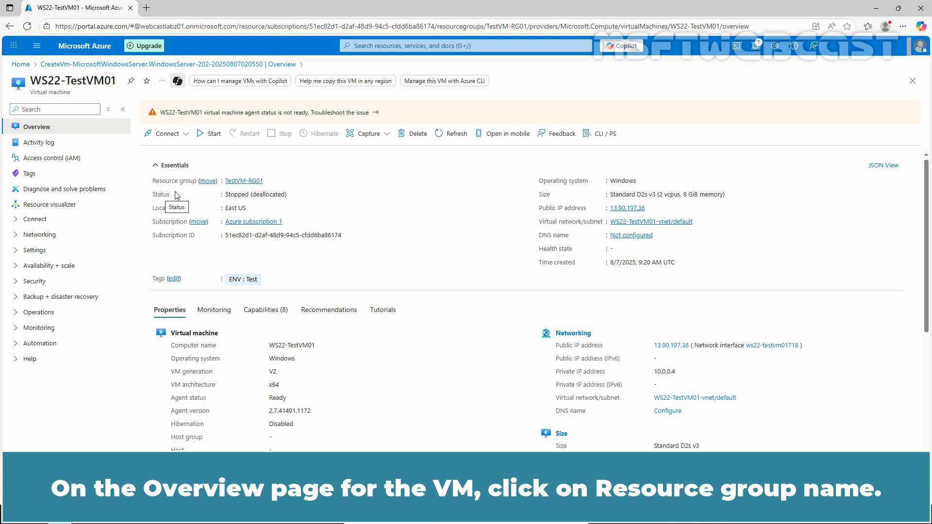
- Open the VM's resource group TestVM-RG01 and request its deletion with all dependent resources, entering its name to confirm
click(249, 183)
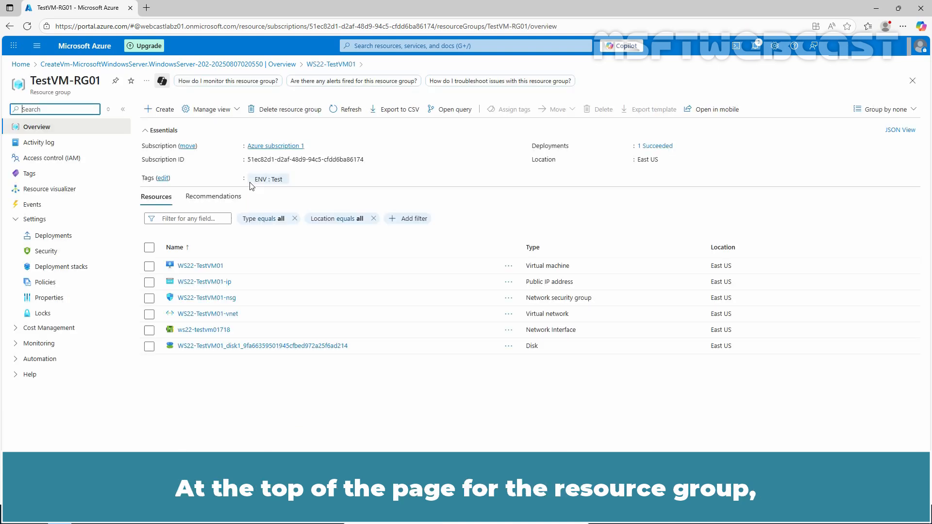
click(290, 110)
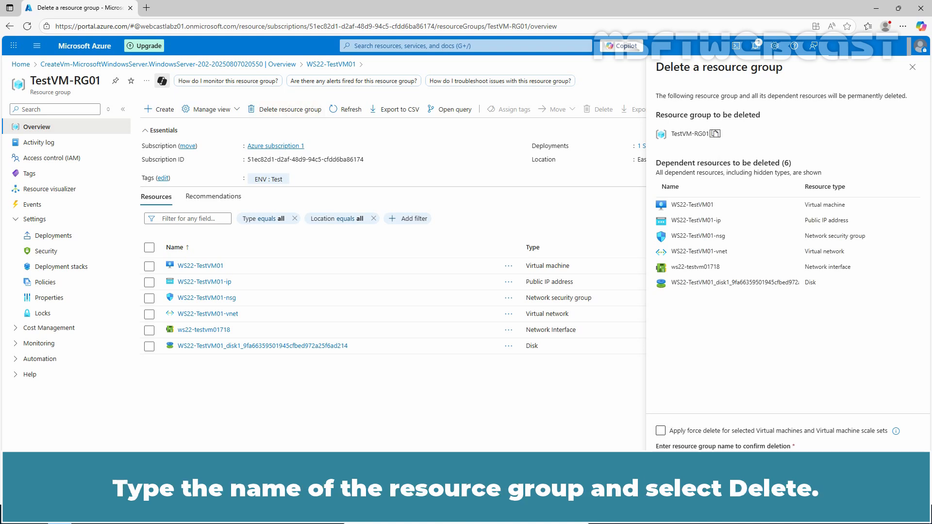
click(675, 488)
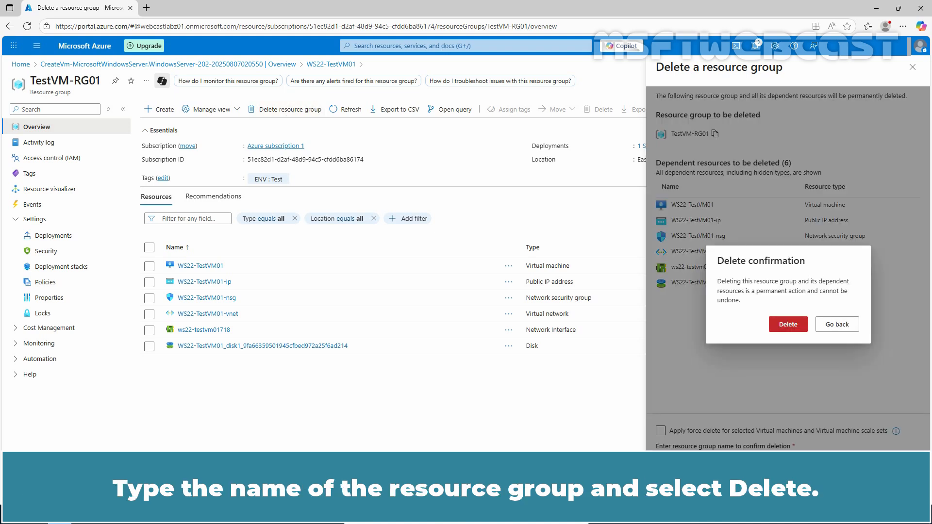